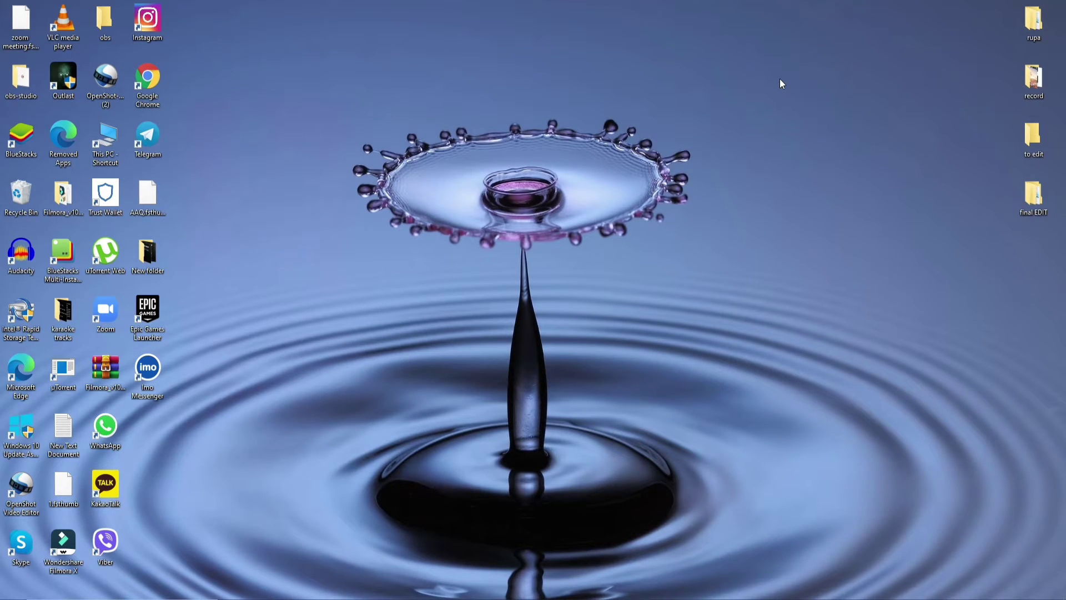
Bring up the Microsoft Edge jump list from the taskbar icon.
right_click(286, 597)
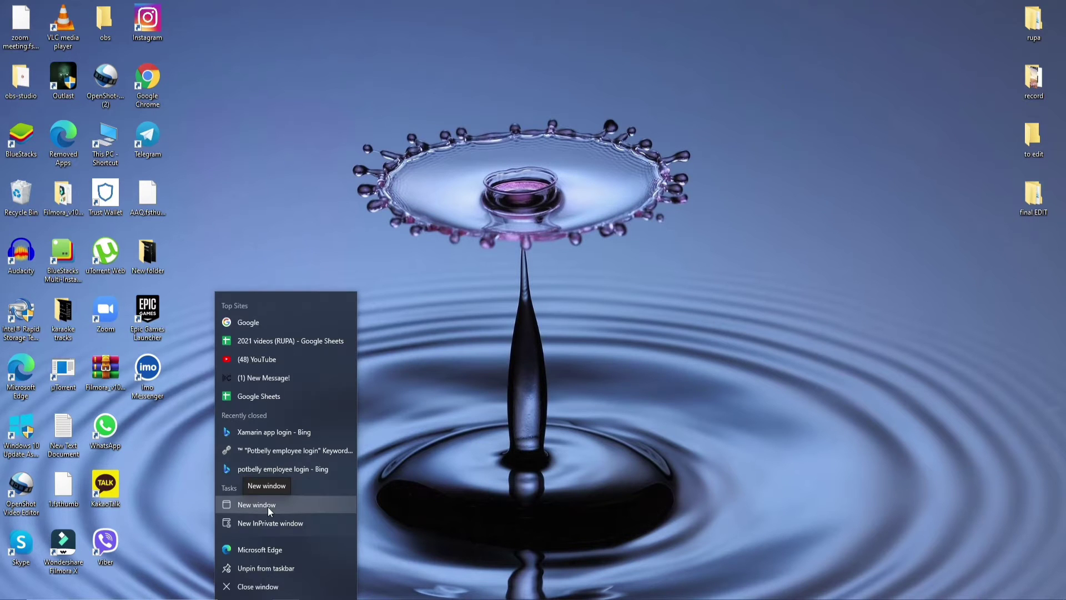
click(267, 506)
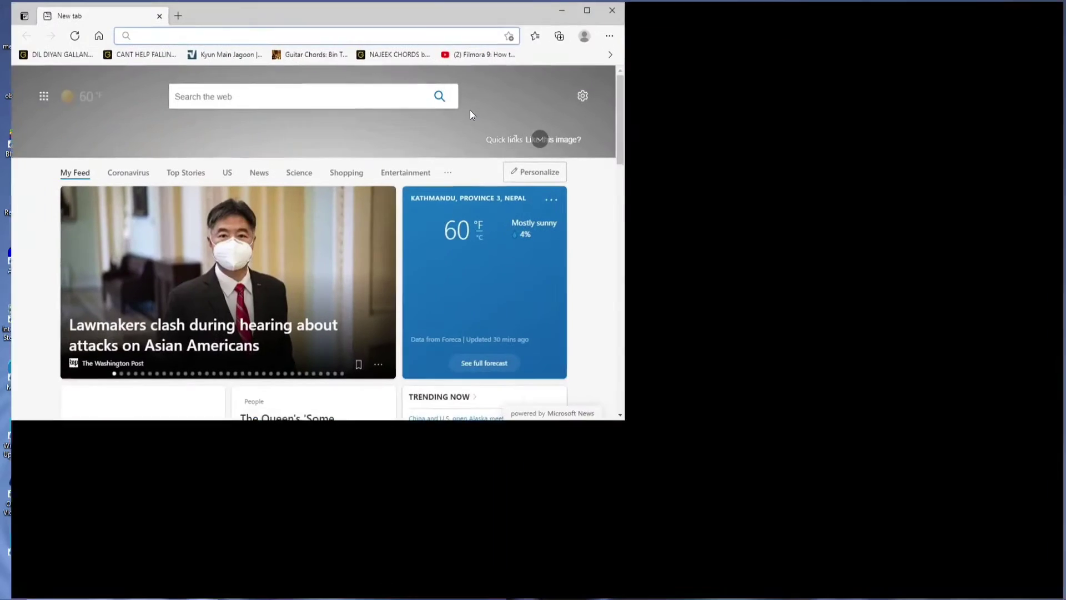
double_click(469, 110)
click(175, 25)
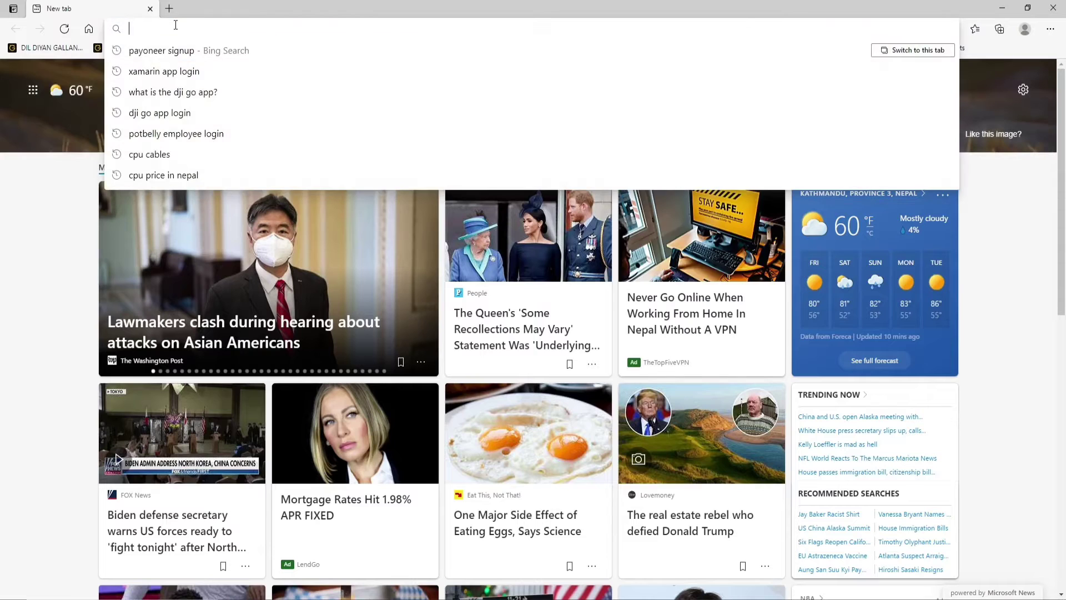
text(www.payoneer.com)
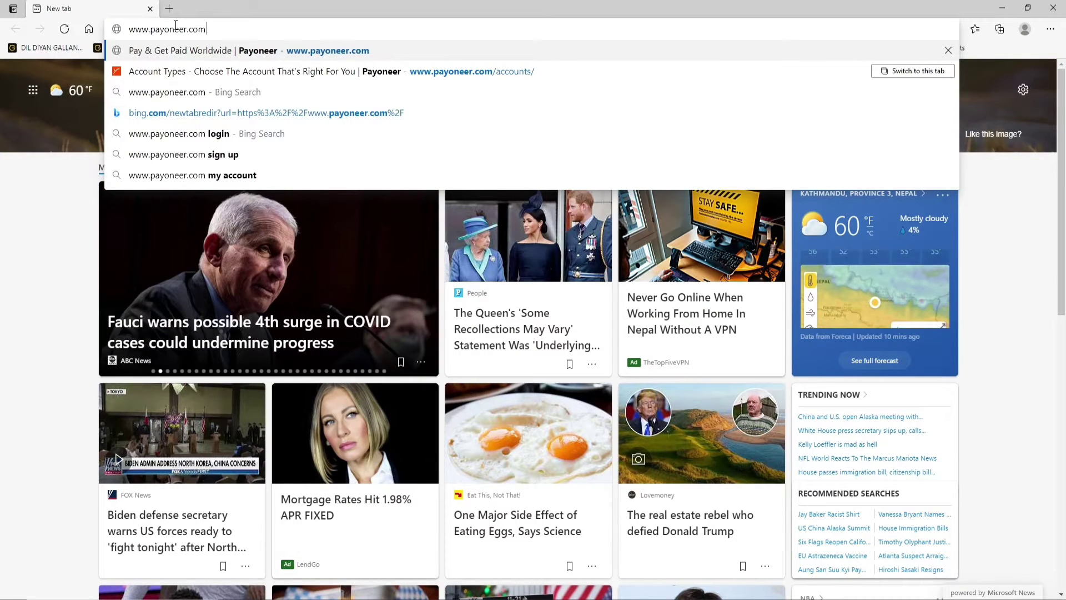
key(Return)
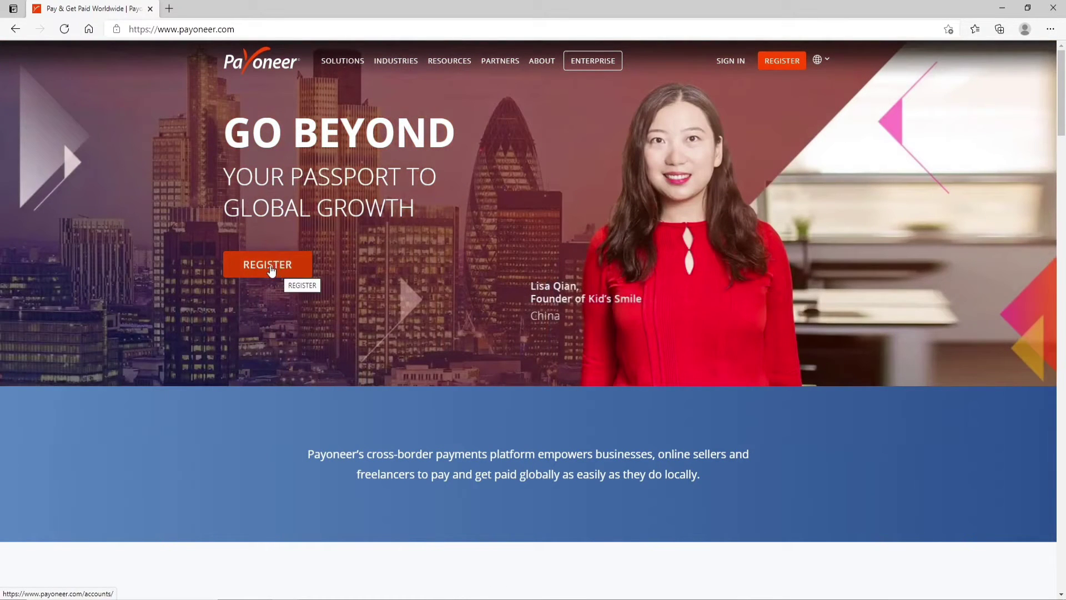
Register as a Freelancer or SMB getting paid by international clients.
click(274, 267)
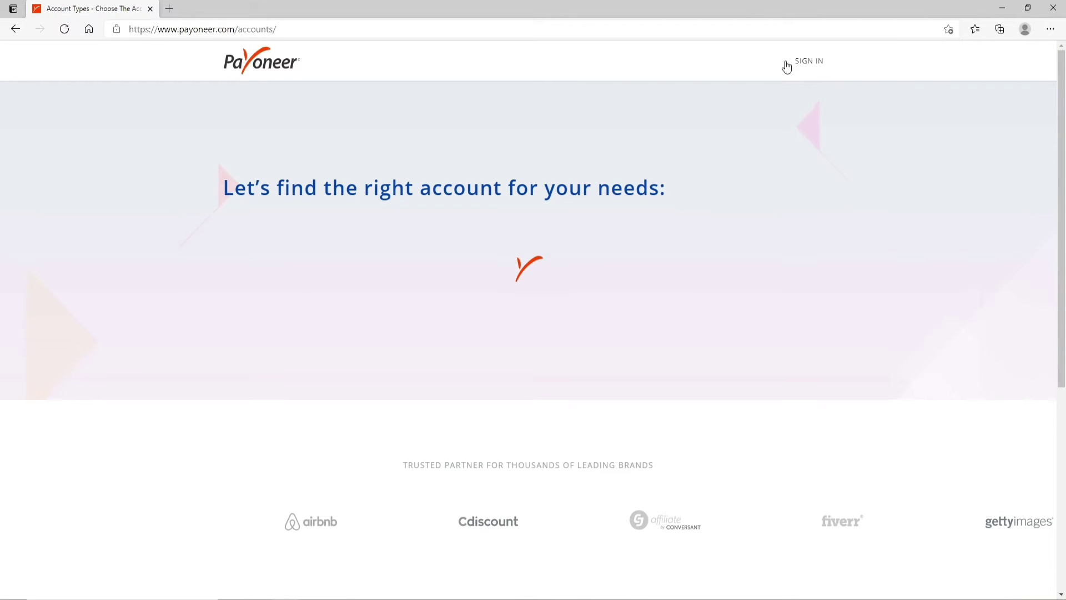
scroll(343, 311, down, 2)
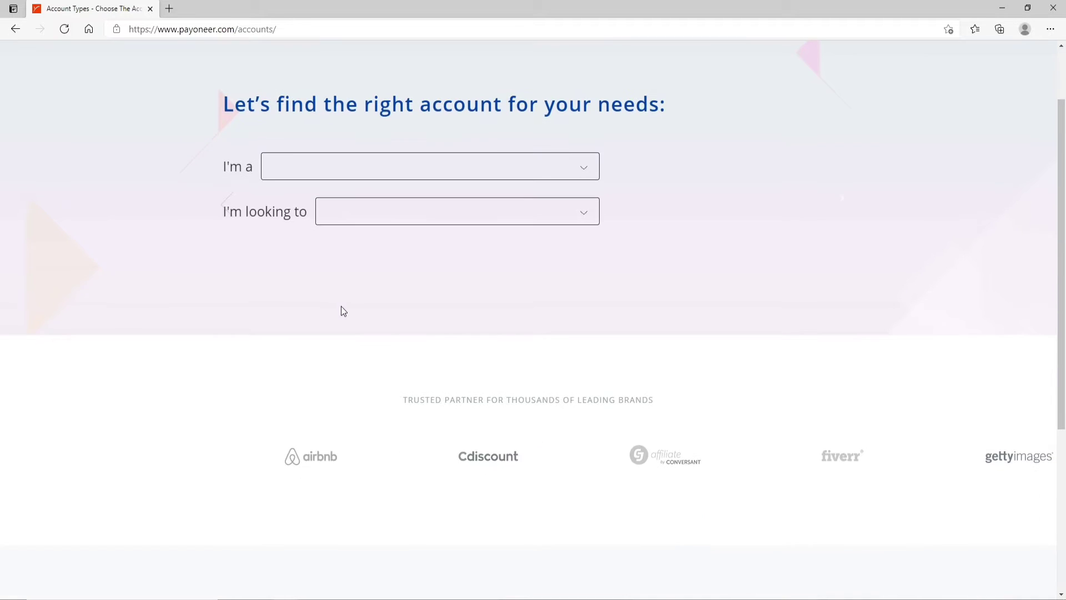
click(353, 169)
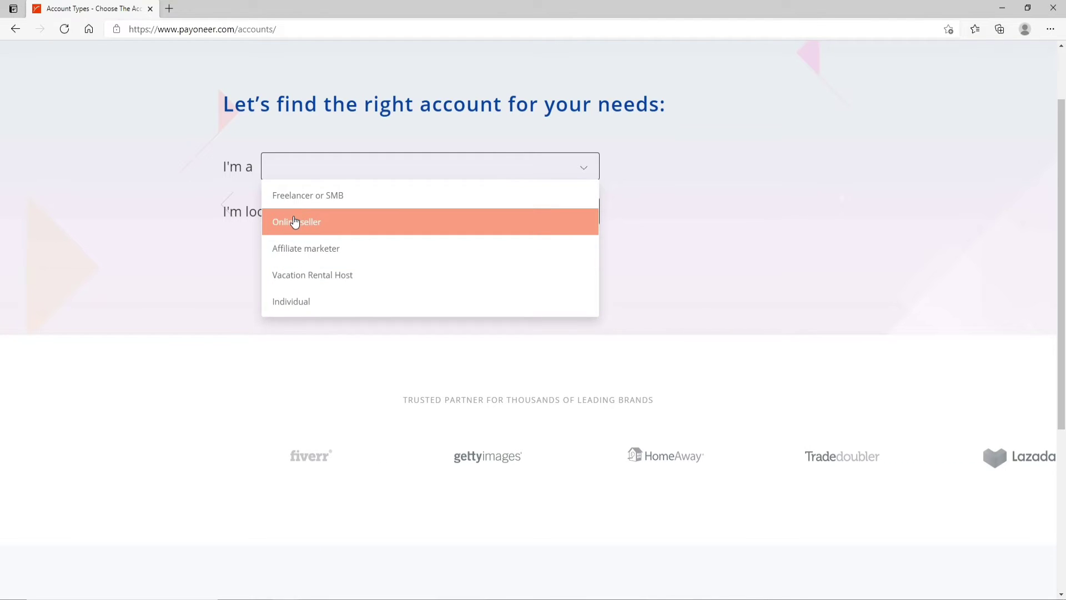
click(304, 196)
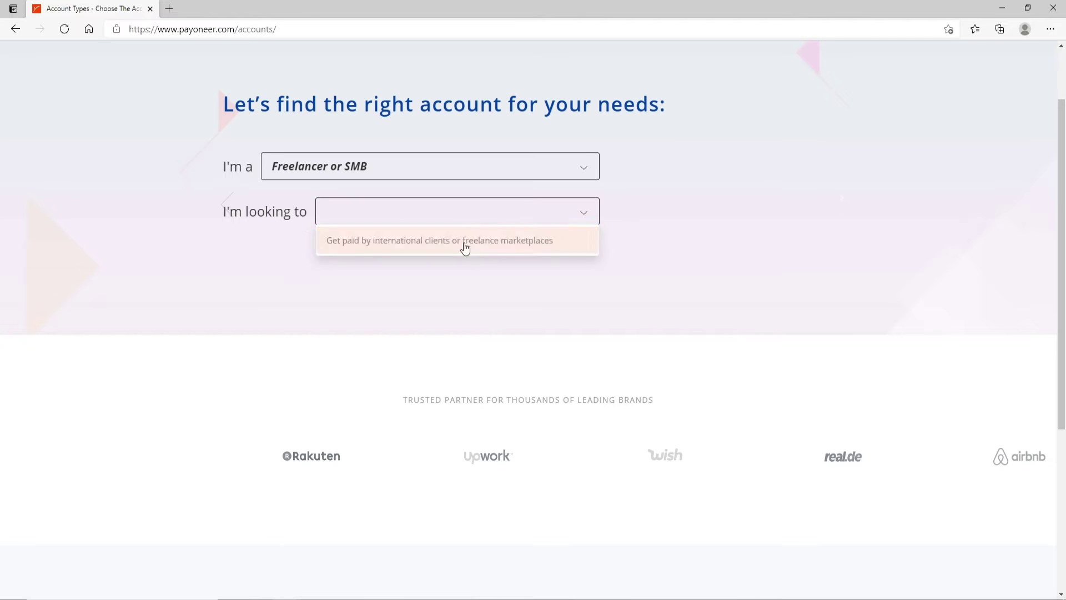
click(448, 244)
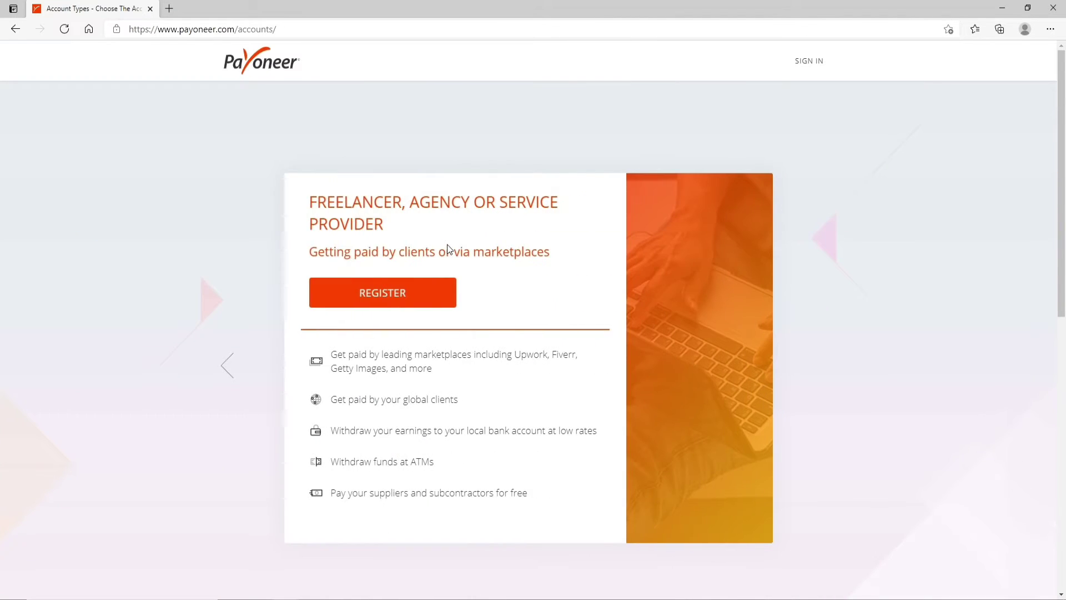
click(393, 291)
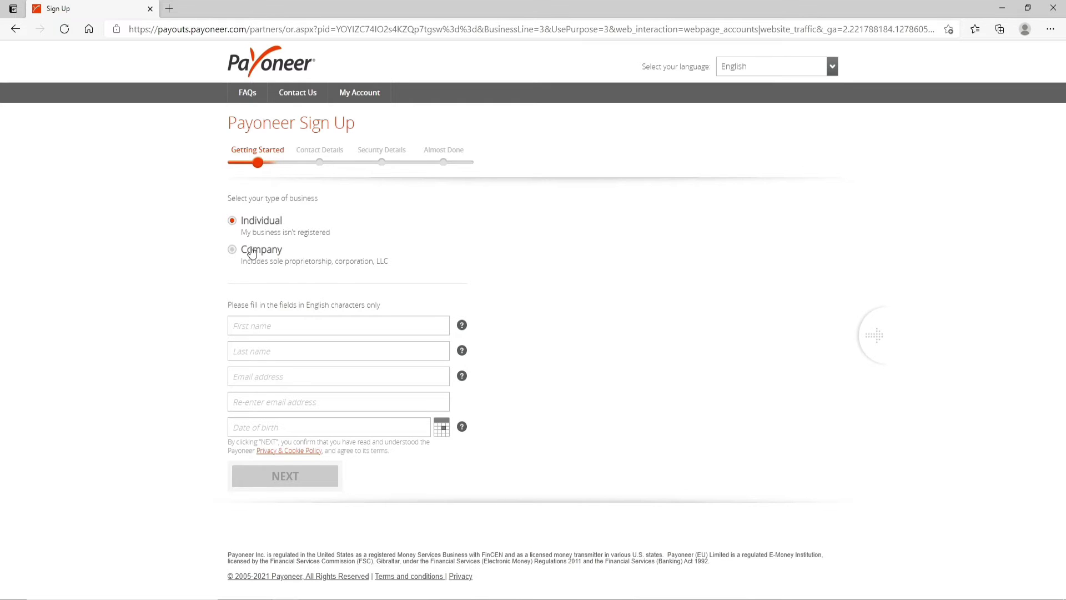
Enter the individual's first and last name.
click(320, 323)
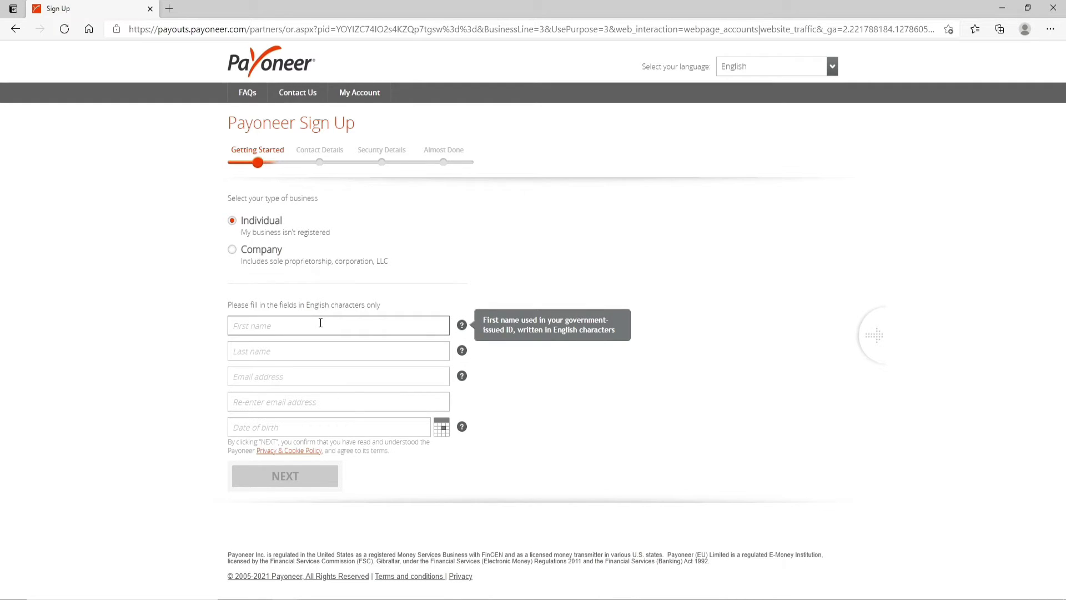
key(Tab)
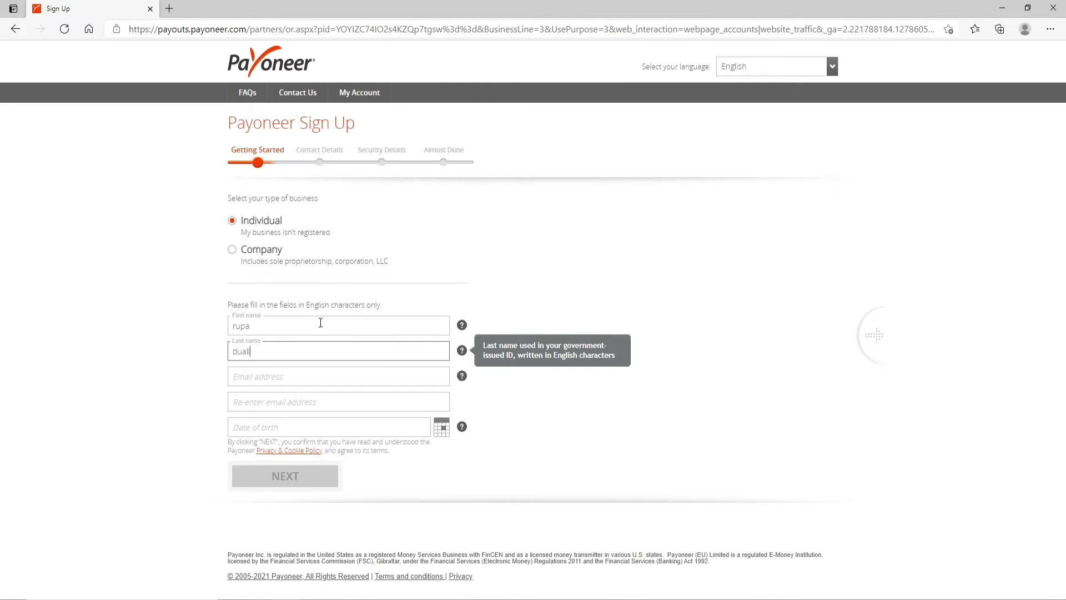
key(Tab)
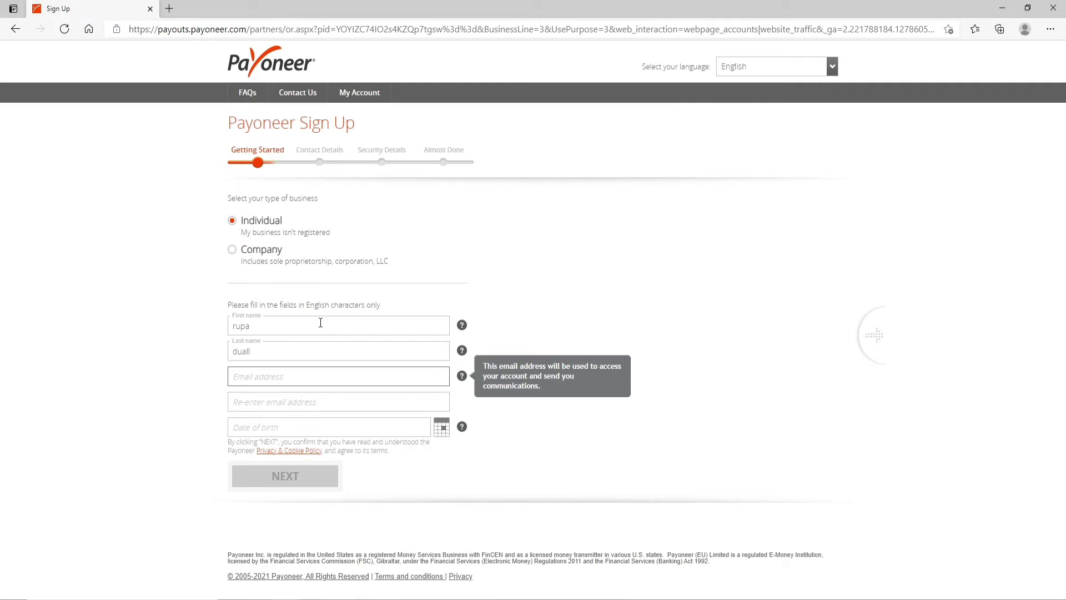
Enter and confirm the e-mail address, set the date of birth, and continue.
key(Tab)
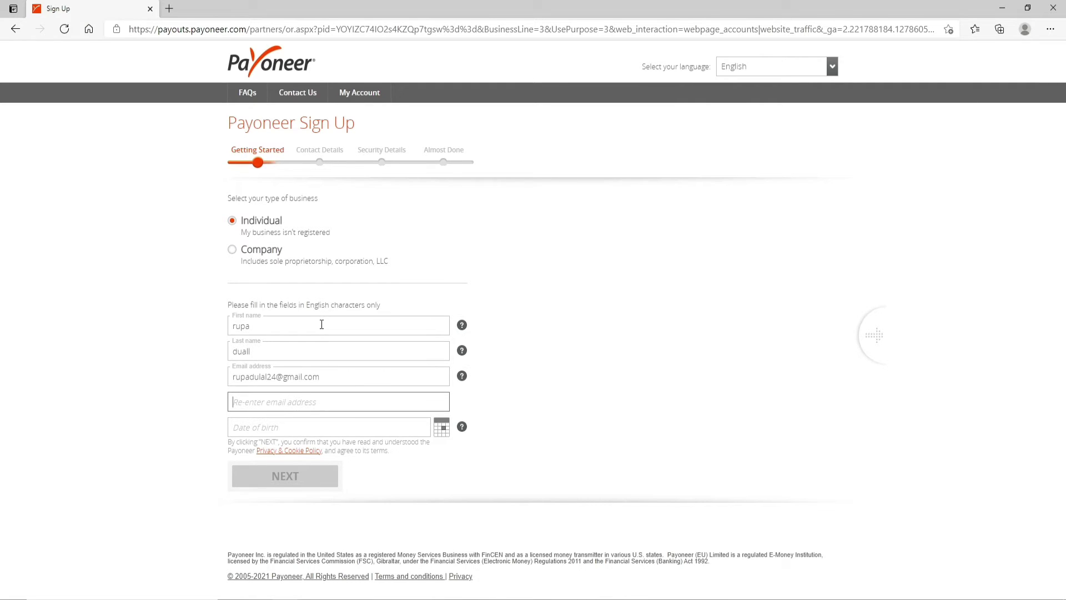
key(ctrl+v)
key(Tab)
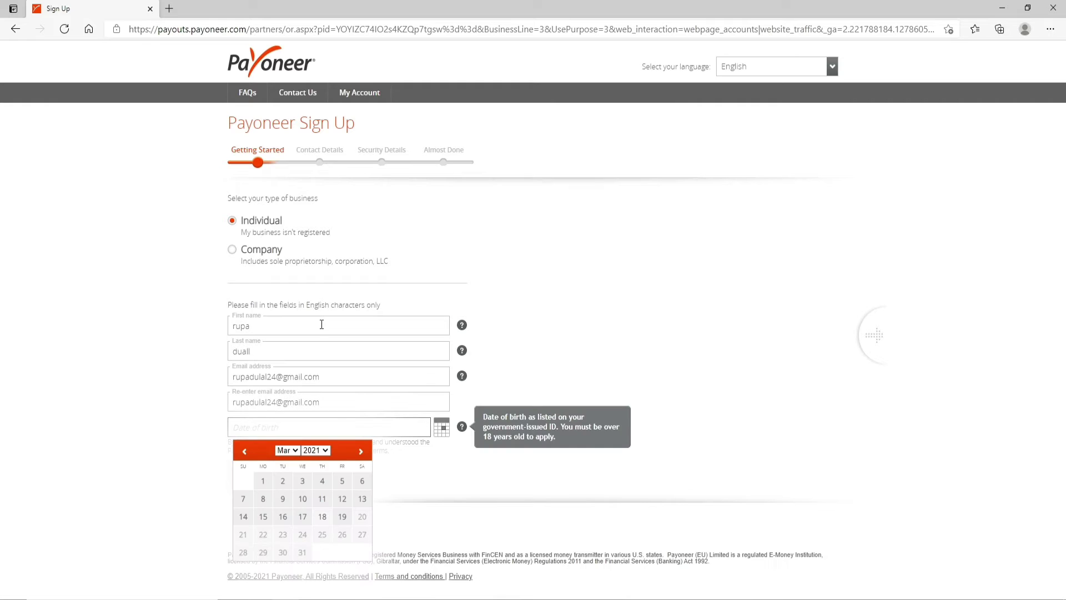
click(322, 454)
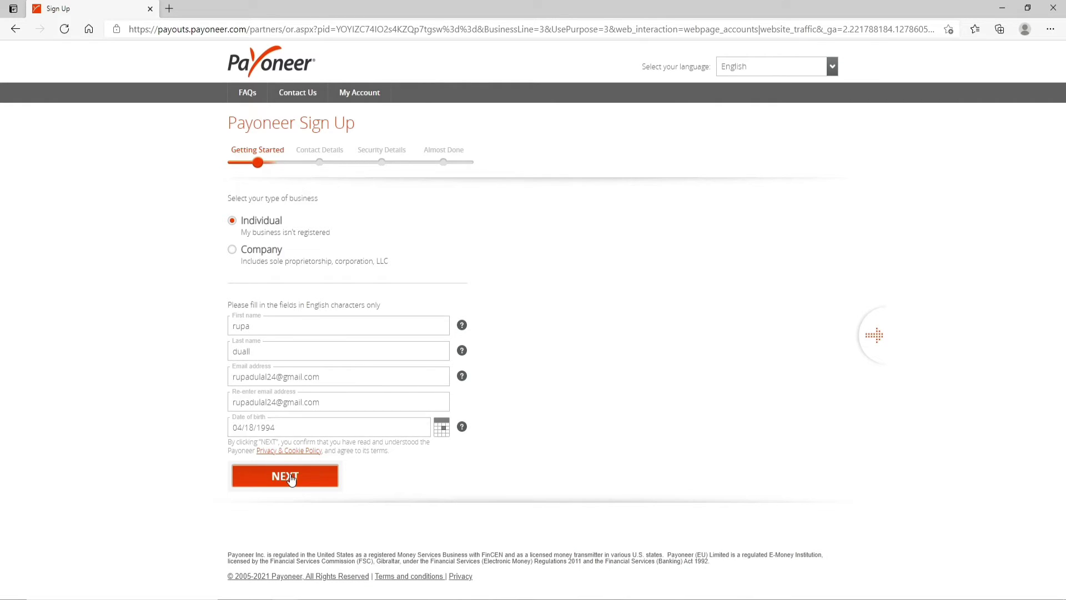
click(291, 477)
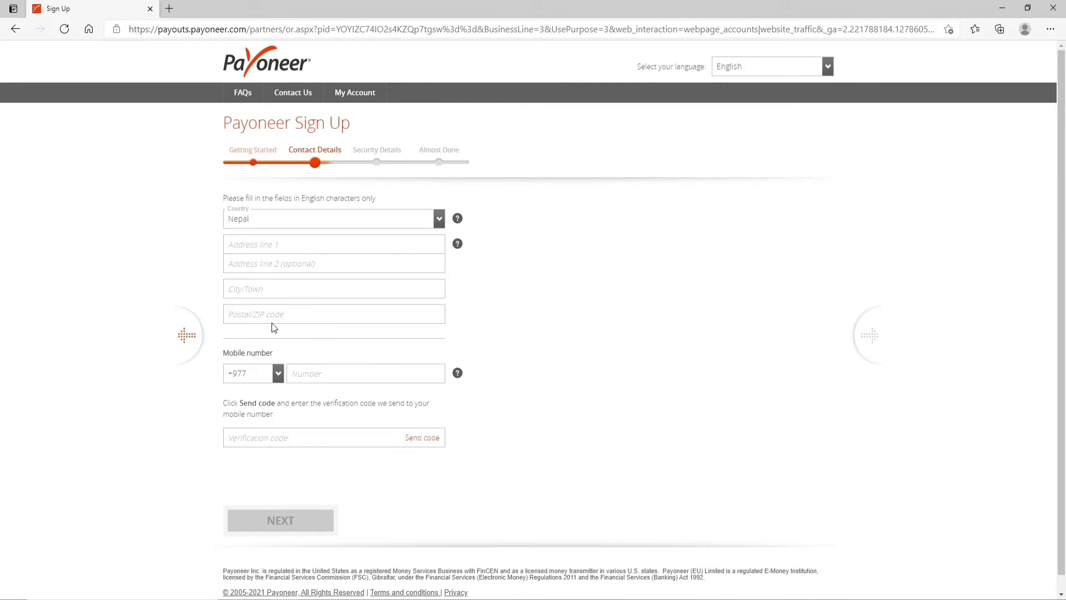
Keep Nepal as country and fill in the street address, city and postal code.
click(438, 219)
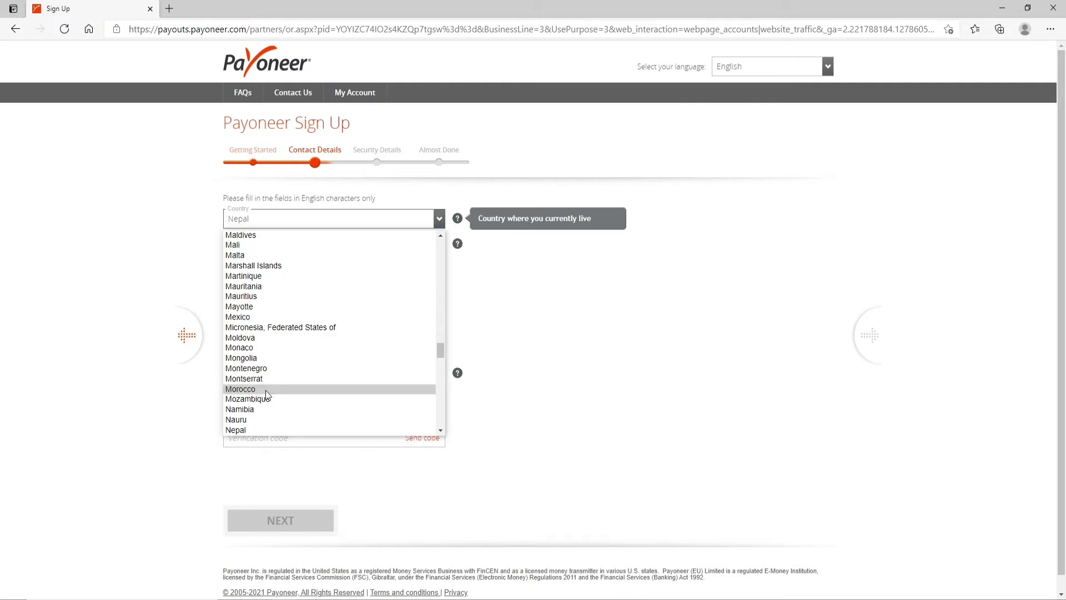
click(249, 429)
click(300, 239)
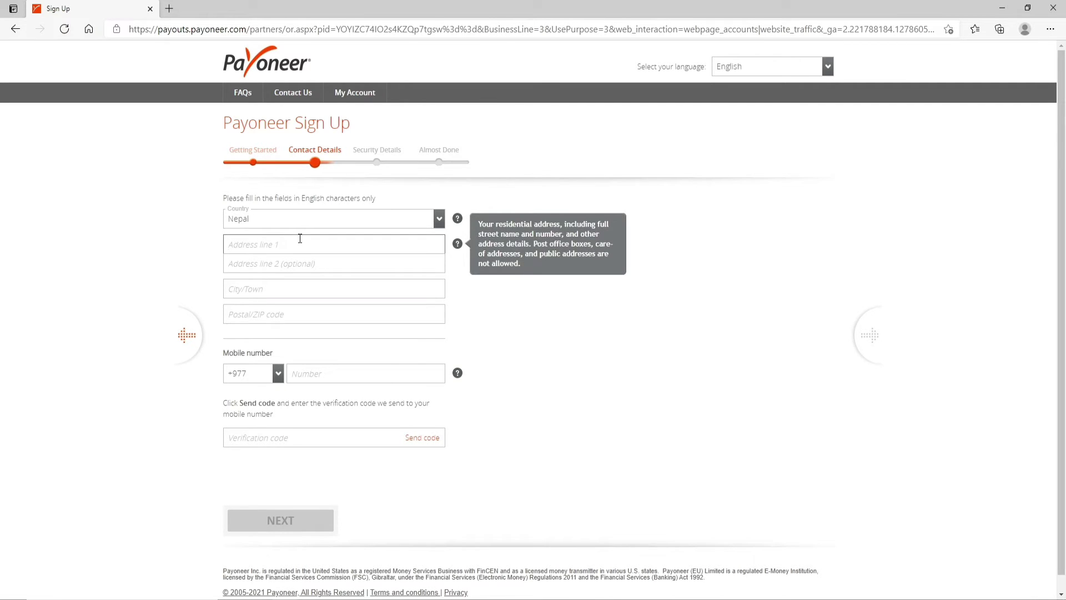
text(satdobato)
key(Tab)
text(lalit)
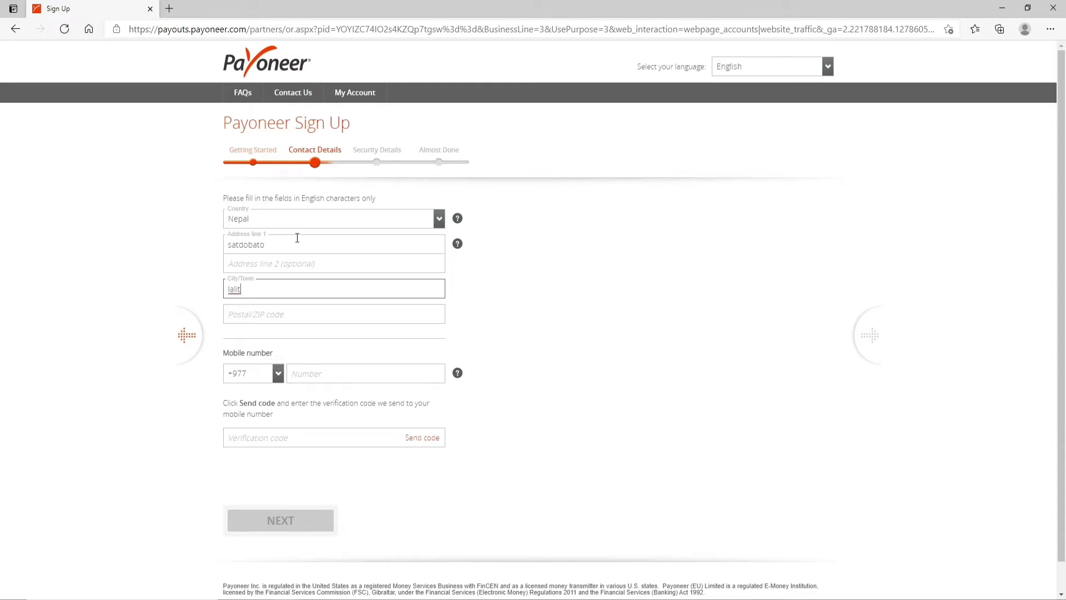
text(pur)
key(Tab)
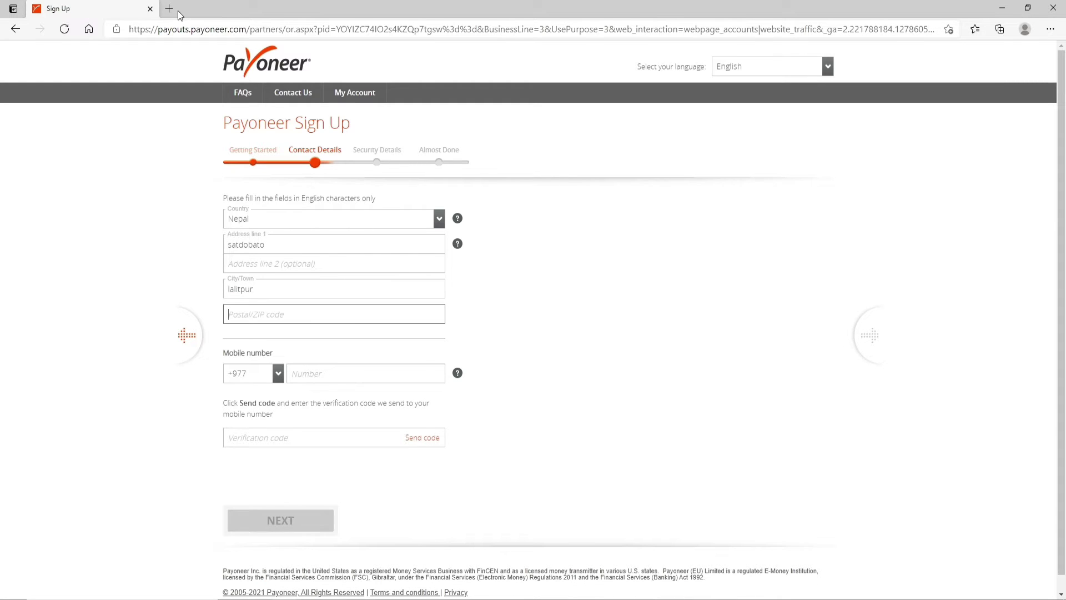
text(44700)
Enter the mobile number, send the verification code, and continue.
click(321, 372)
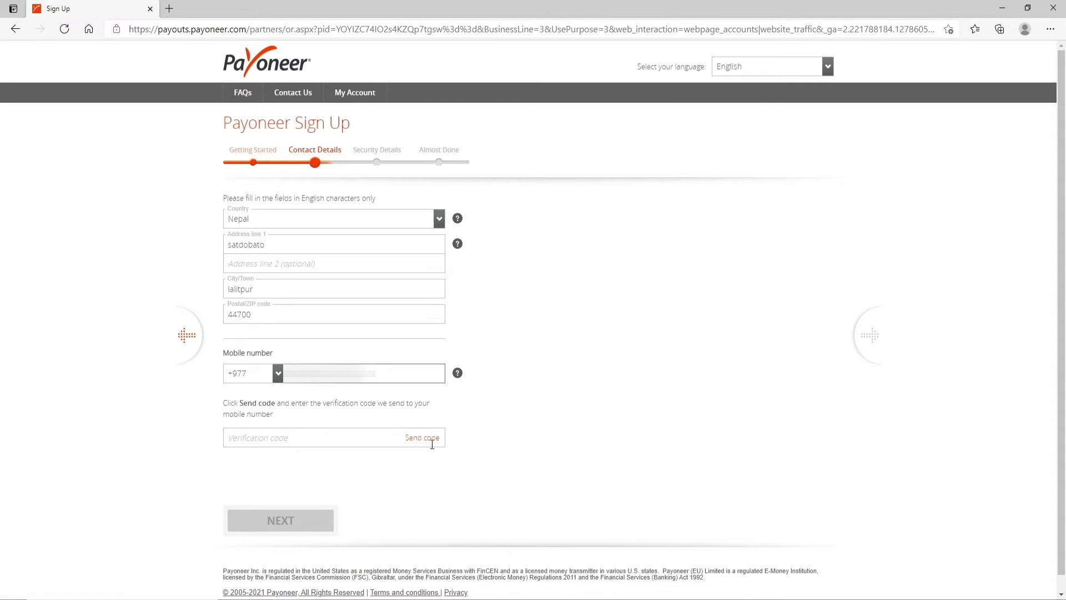
click(429, 442)
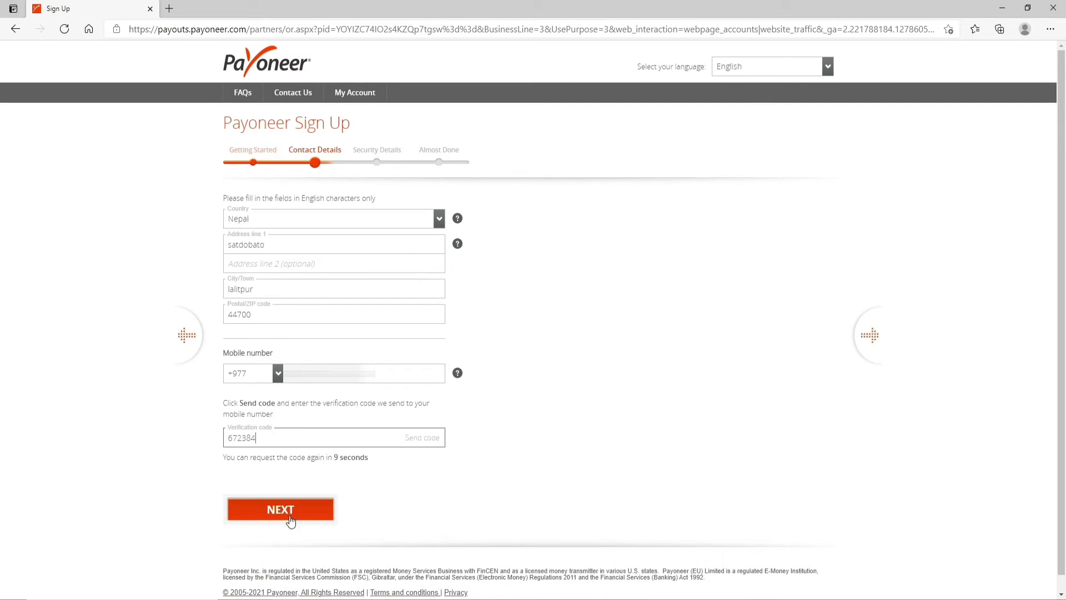
click(286, 509)
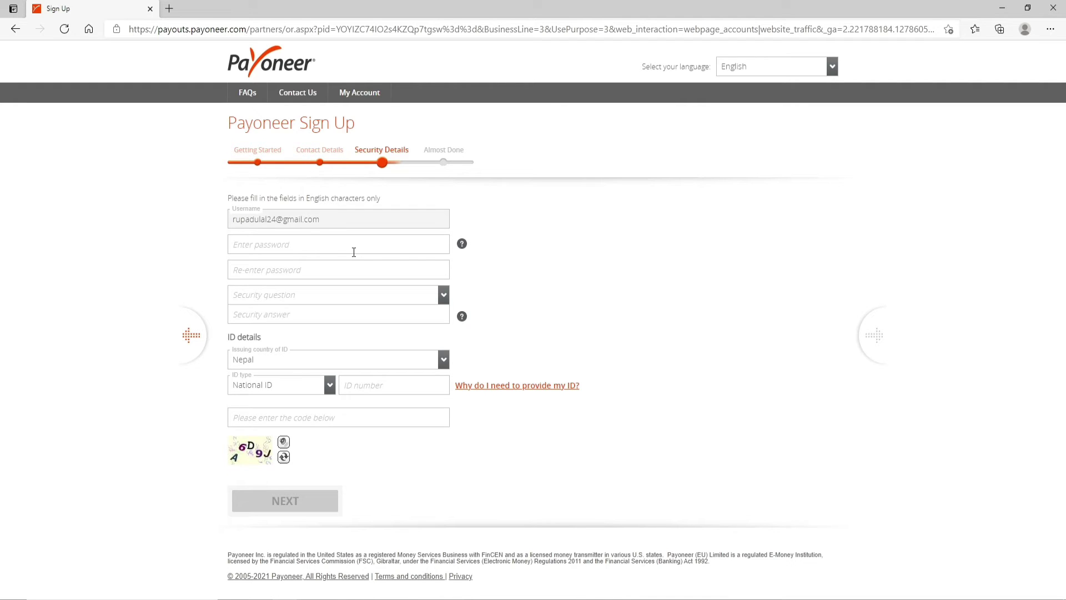
Enter and confirm the account password.
click(346, 243)
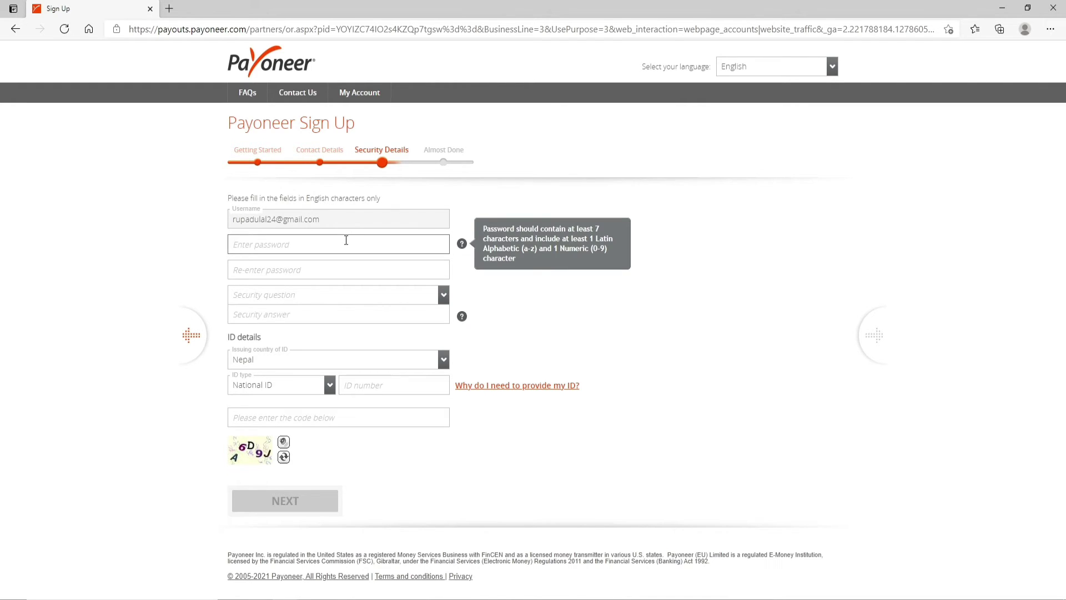
text(********)
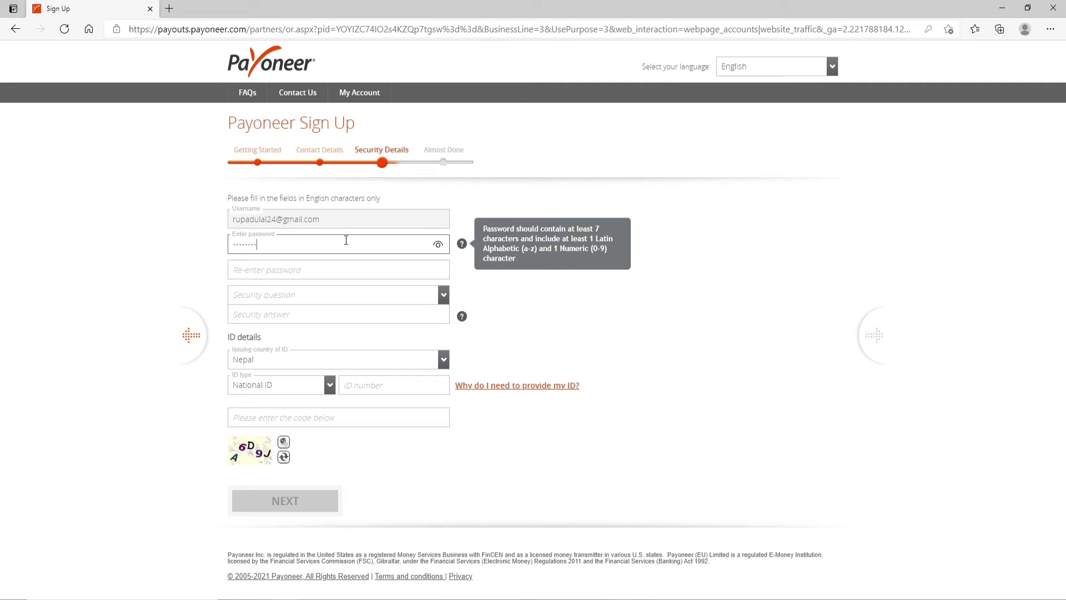
text(********)
click(332, 271)
text(********)
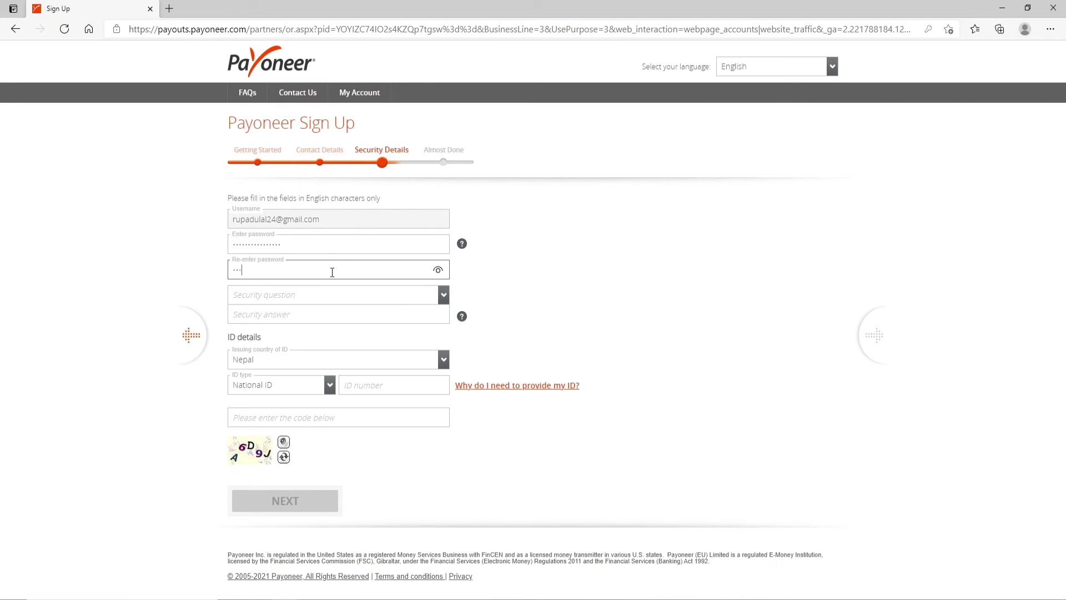
text(********)
Choose the birth-time security question and type its answer.
click(443, 295)
click(304, 386)
click(304, 318)
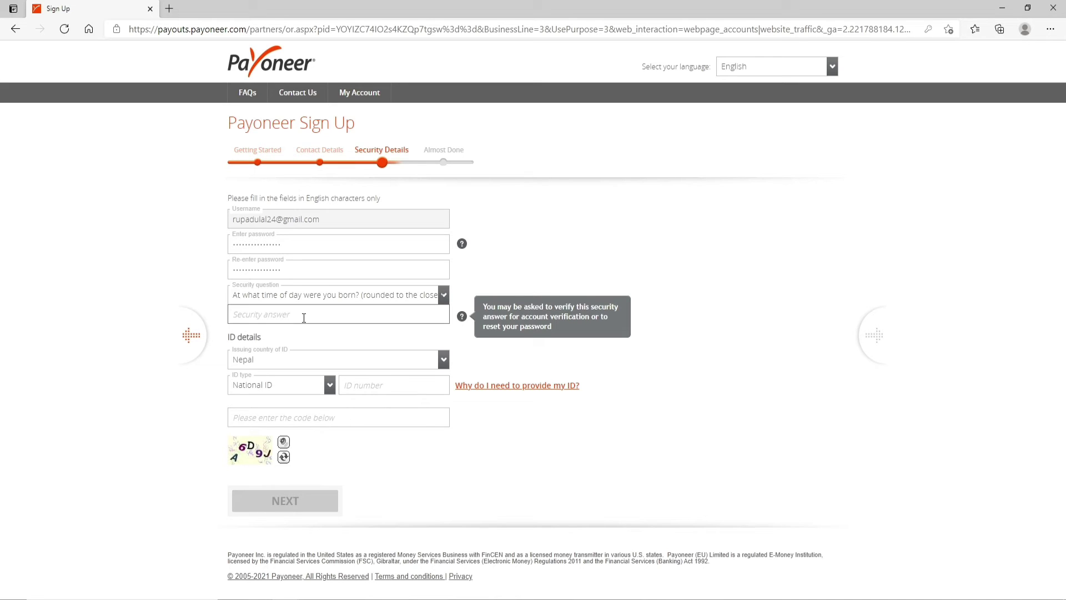
key(BackSpace)
key(BackSpace)
key(BackSpace)
key(BackSpace)
Fill in the National ID details and image code, then continue.
click(328, 386)
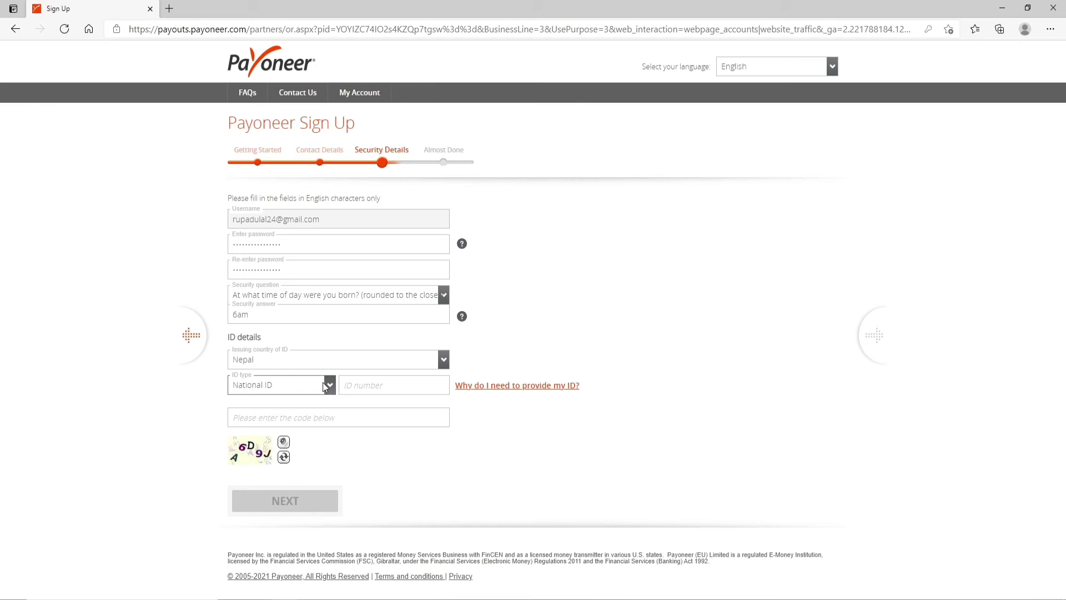
click(377, 384)
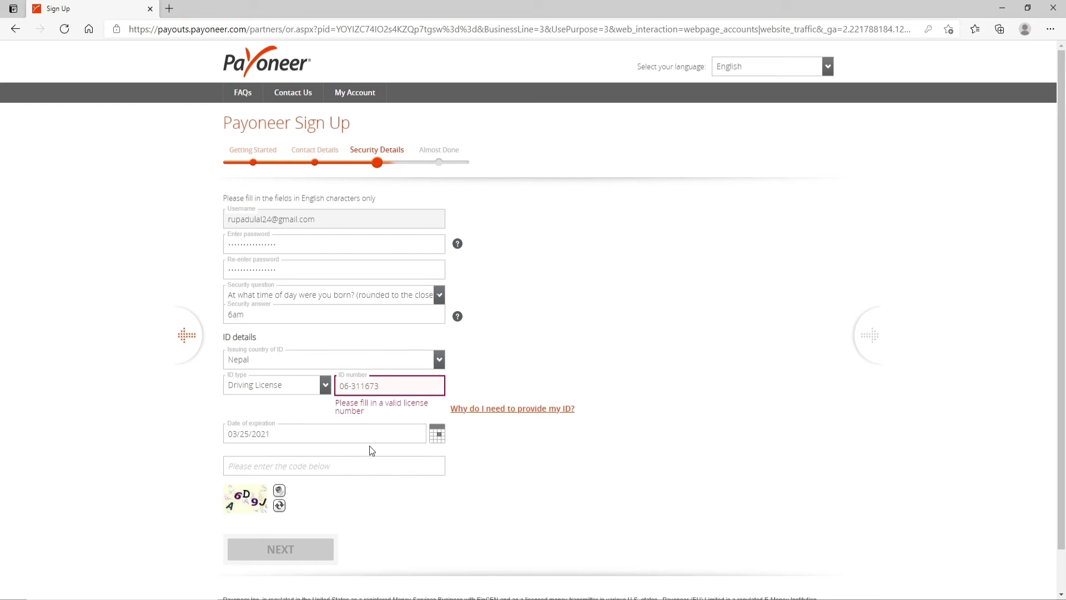
scroll(369, 448, down, 1)
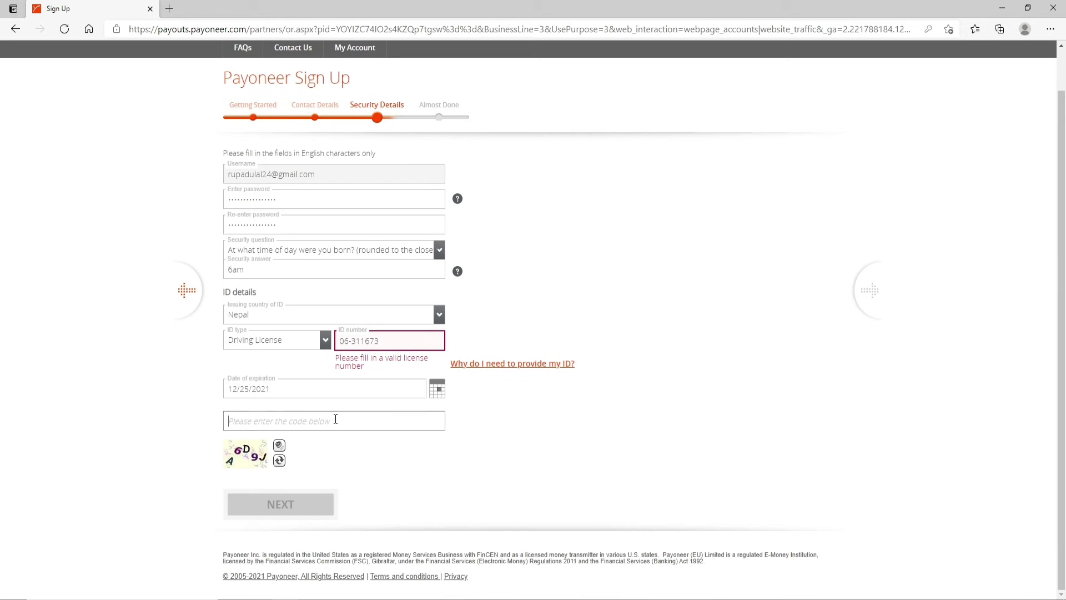
click(336, 420)
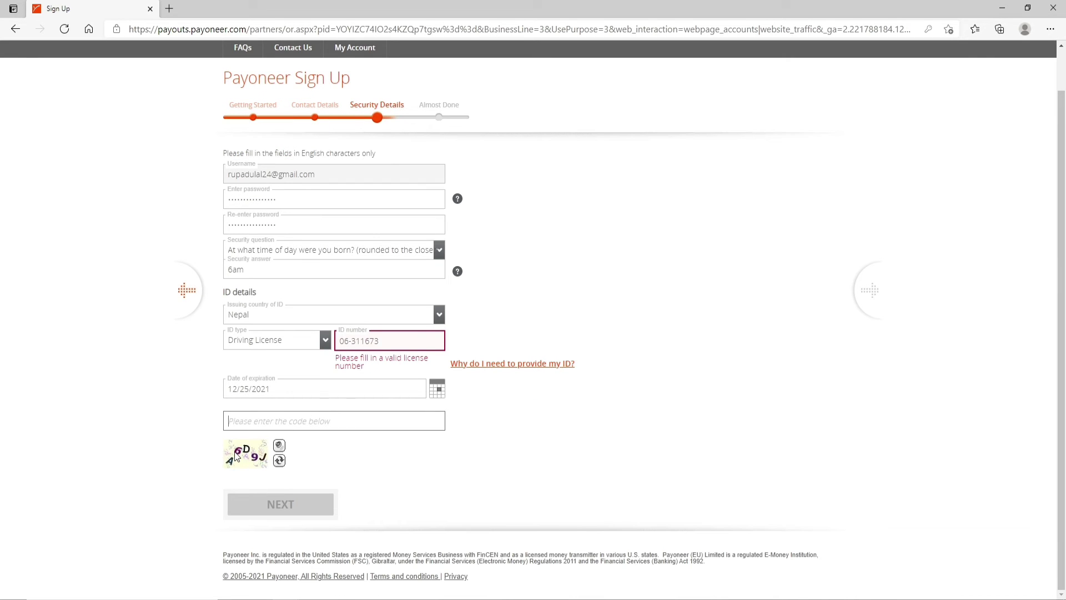
text(A6D)
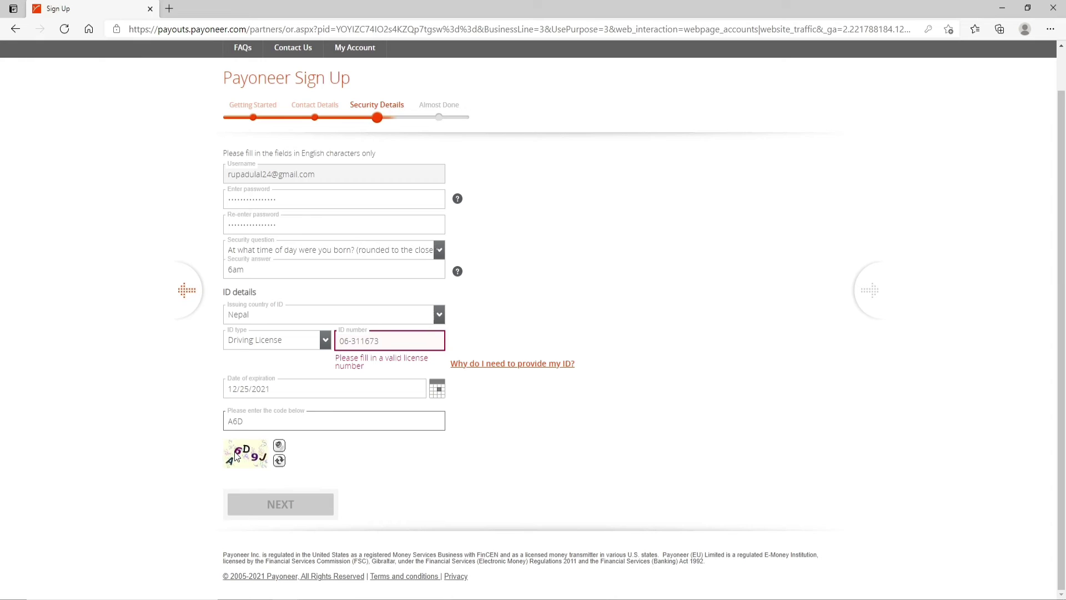
text(9j)
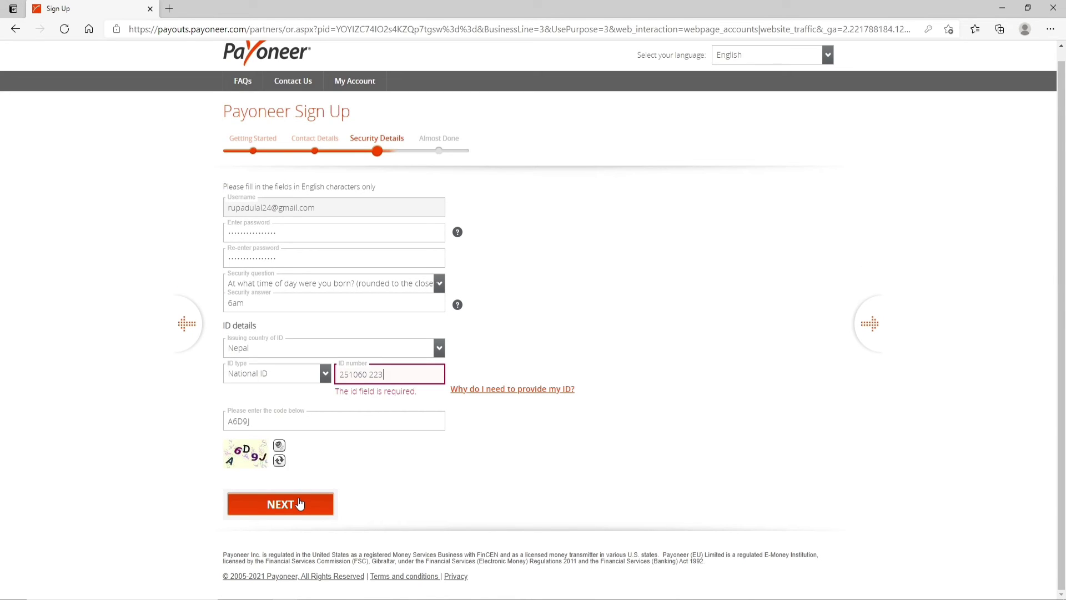
click(300, 504)
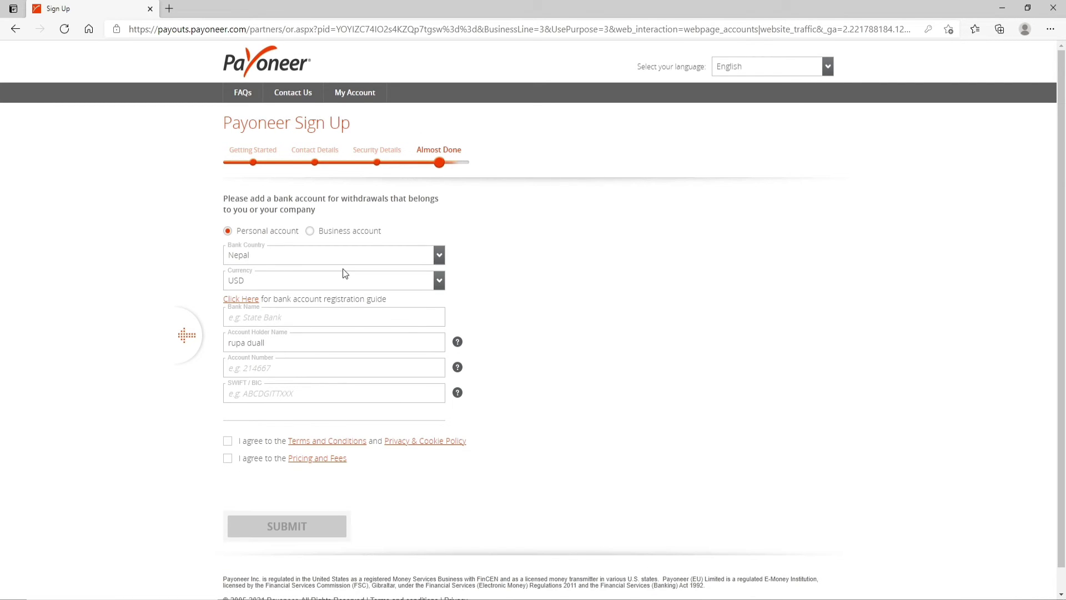
Make it a business NPR account at BANK OF KATHMANDU LUMBINI LTD.
click(344, 231)
click(440, 321)
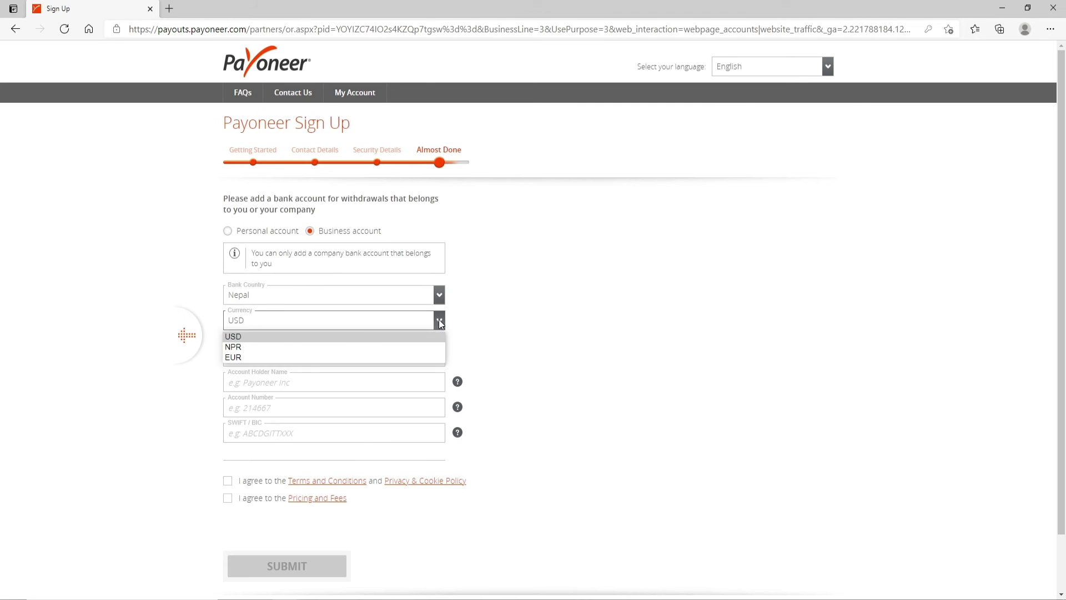
click(440, 323)
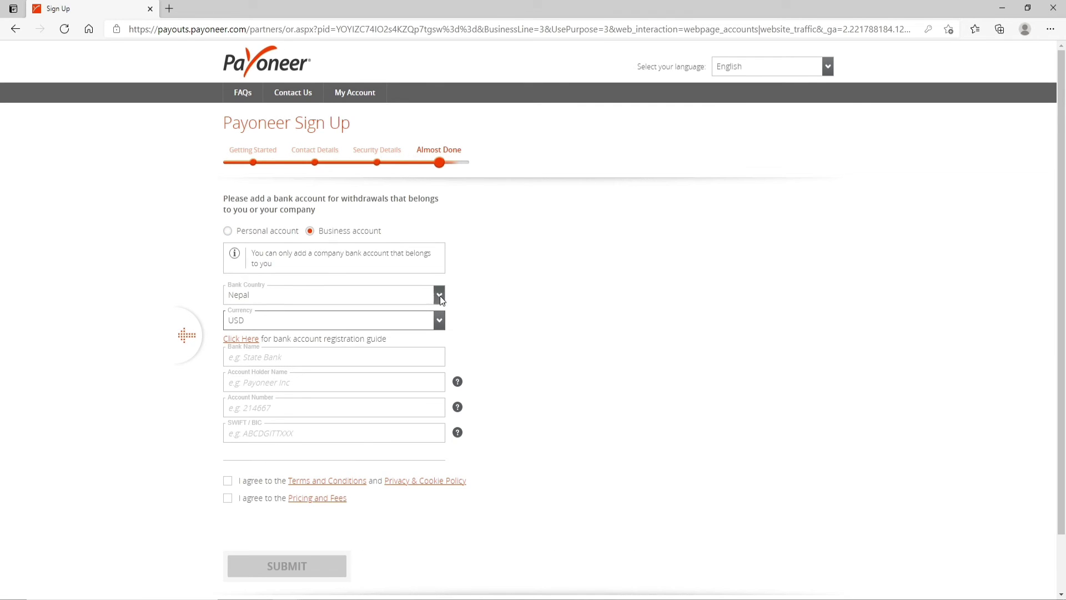
click(263, 357)
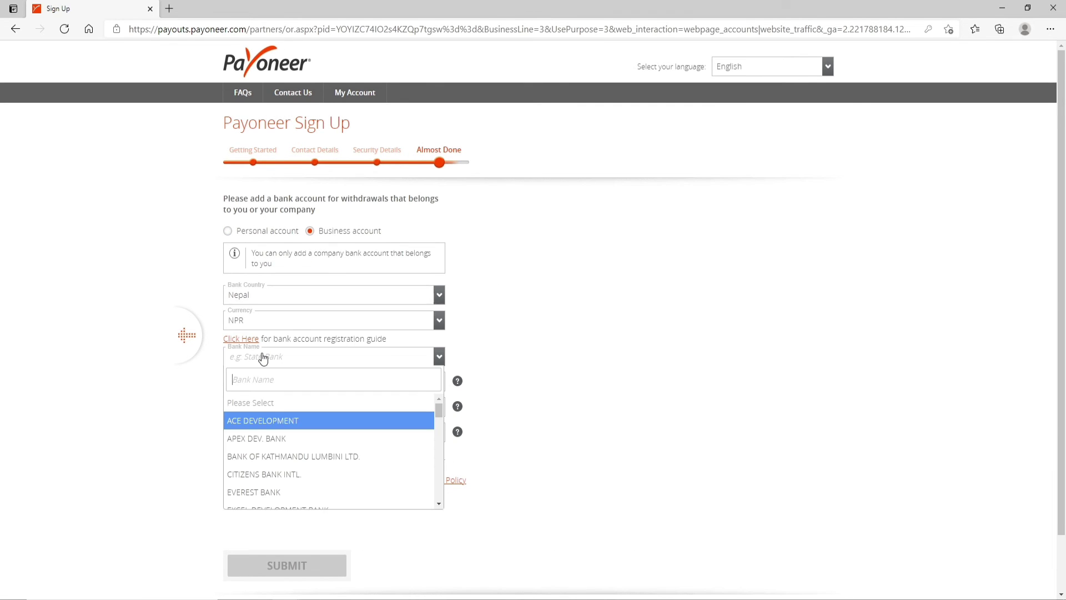
click(262, 456)
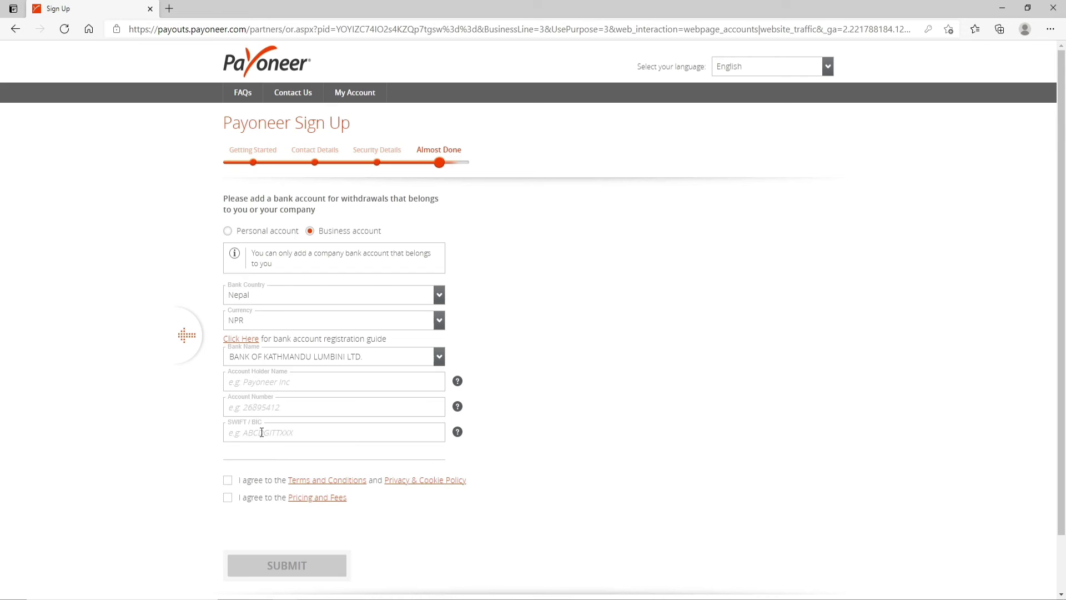
Fill in the account holder name, account number and SWIFT/BIC code.
click(305, 380)
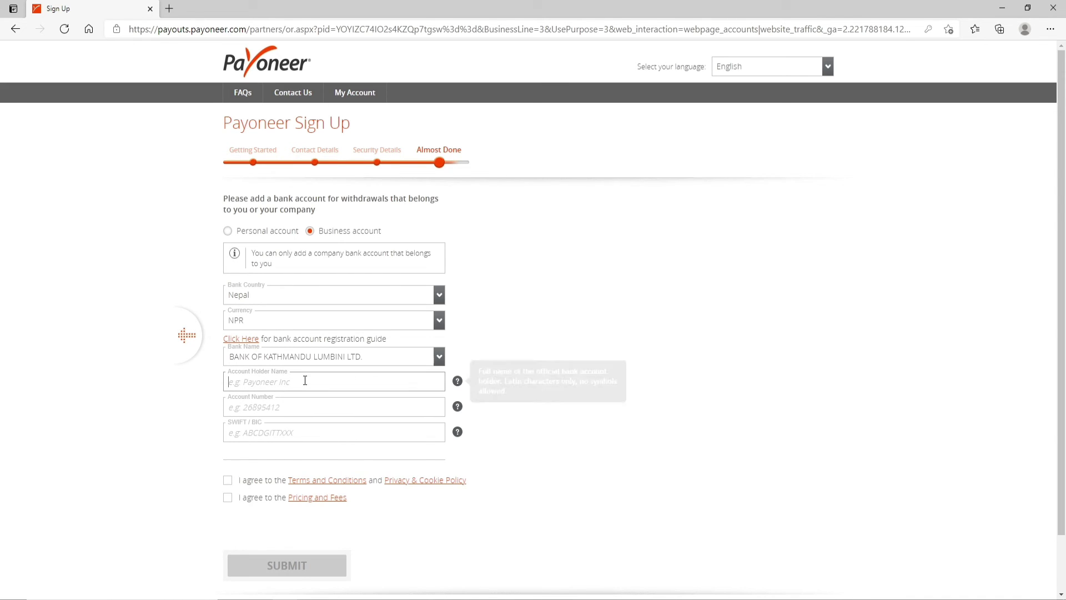
click(300, 410)
text(0000000000)
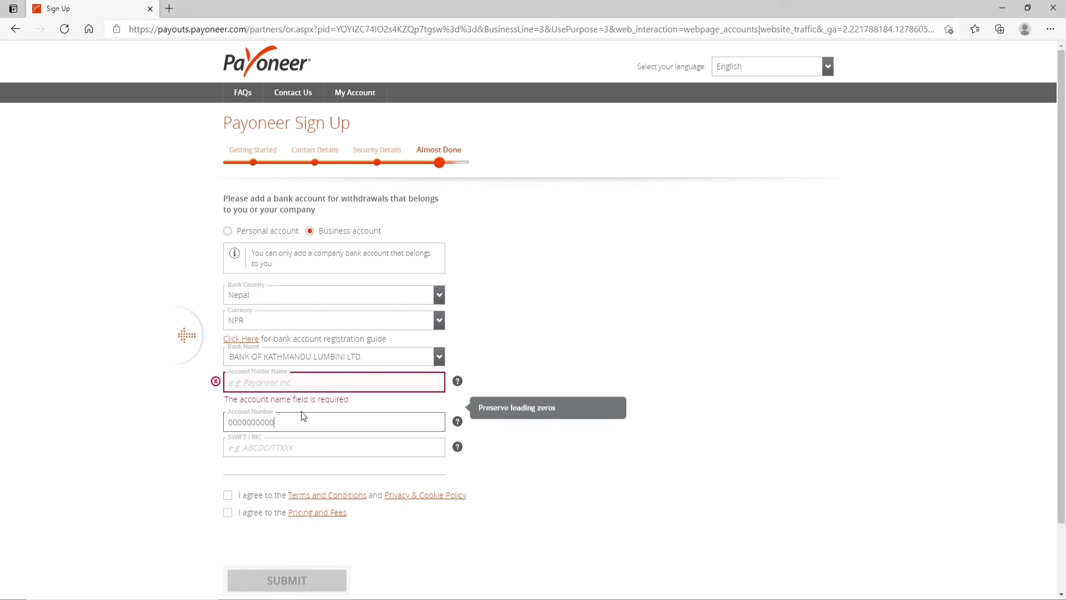
text(000)
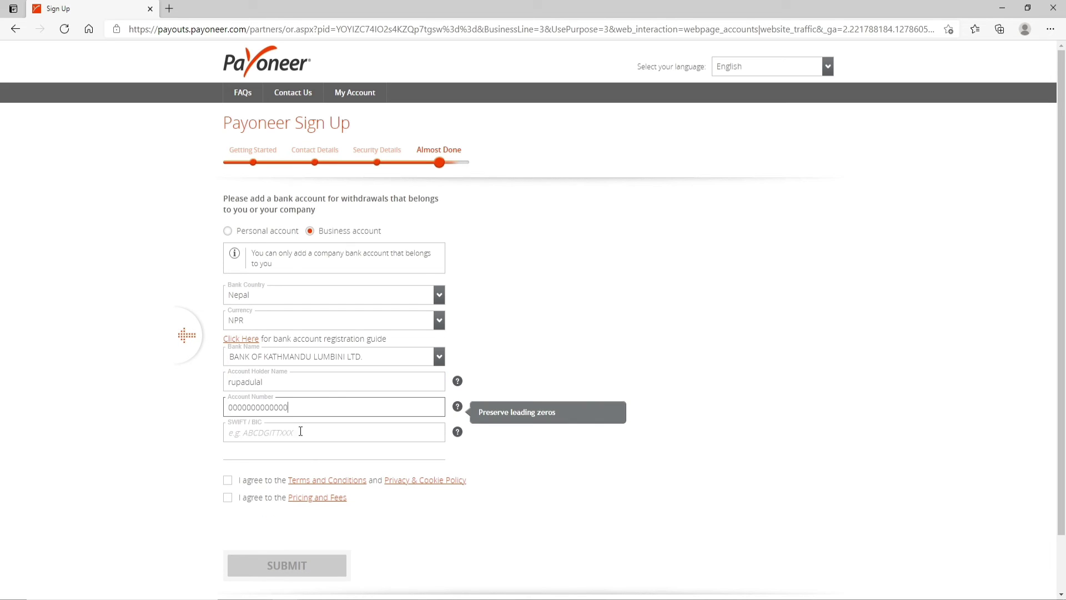
click(368, 439)
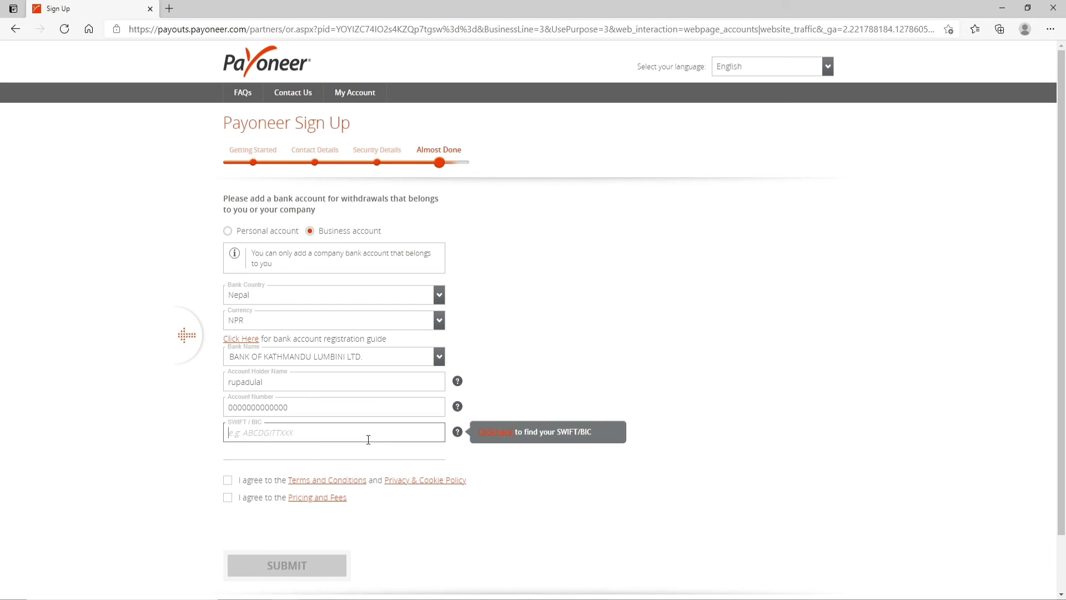
text(abcd)
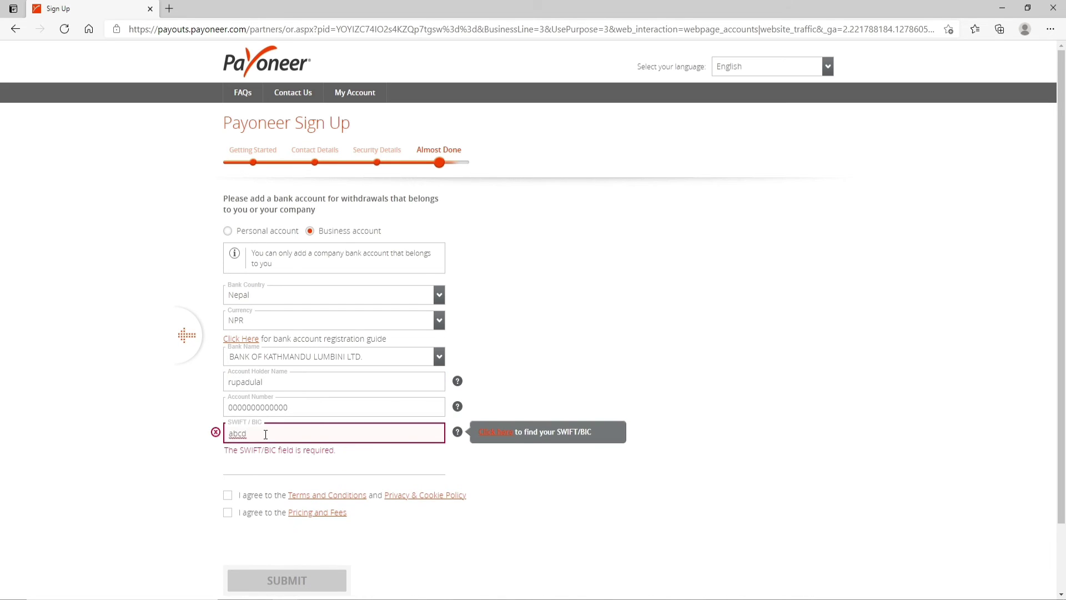
key(Tab)
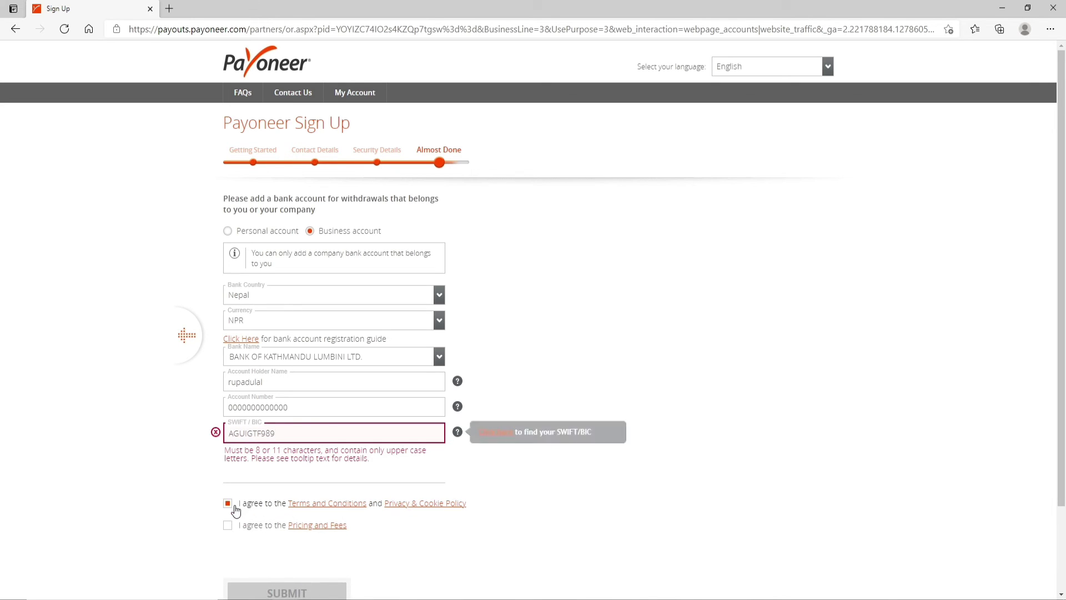
Tick the Terms and Conditions and Pricing and Fees agreement boxes.
click(234, 507)
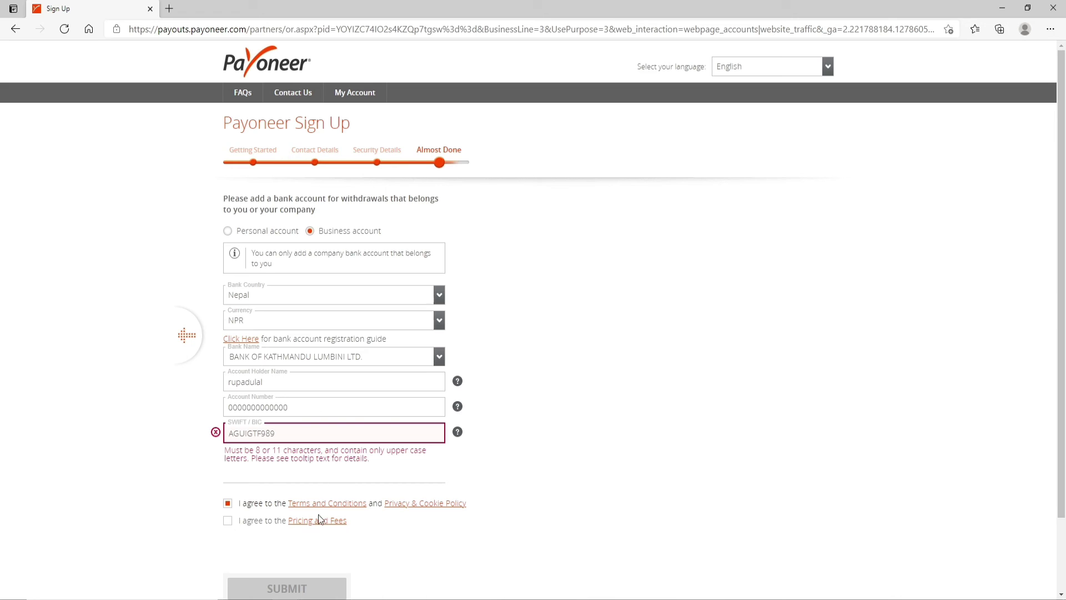
click(230, 523)
scroll(304, 511, down, 2)
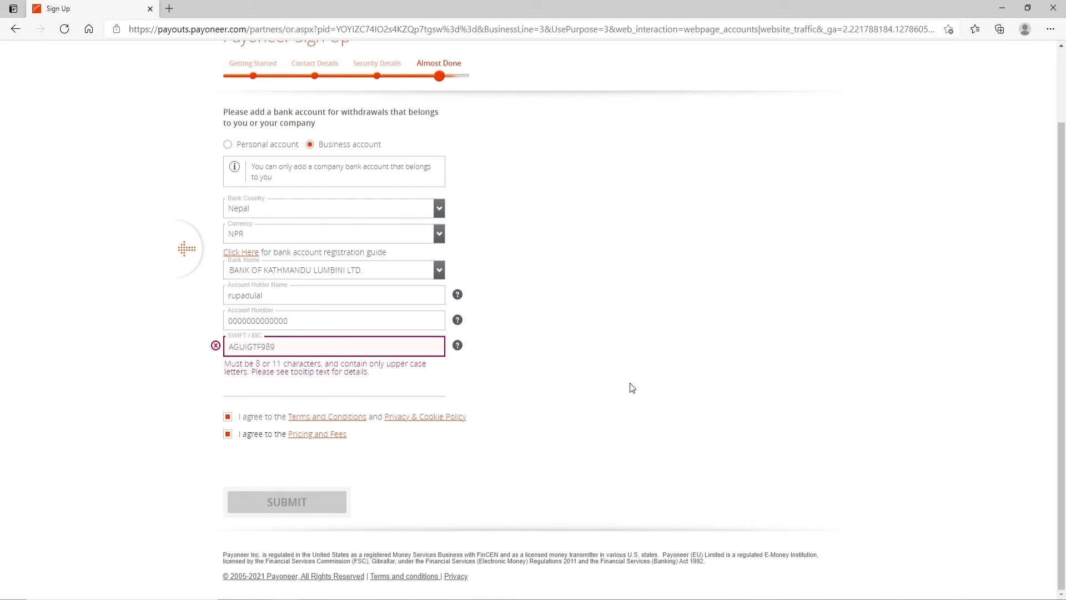